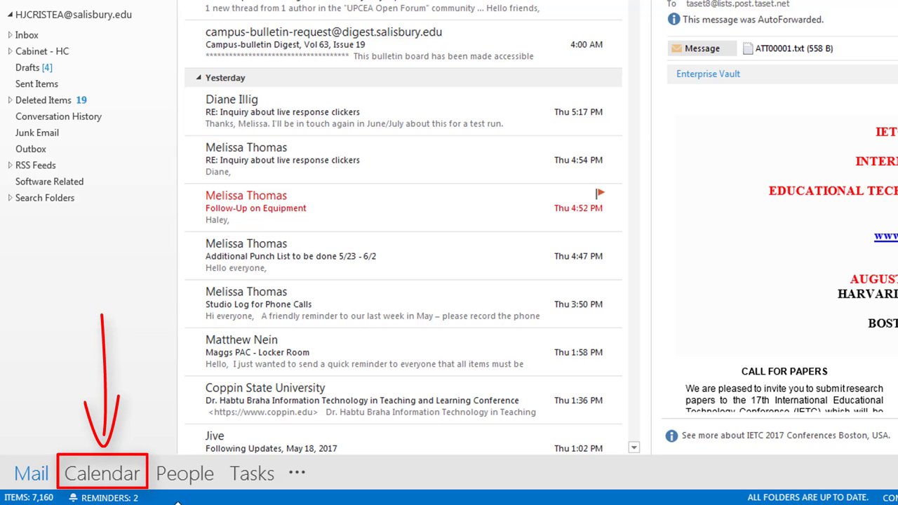
Open the calendar and start a new appointment
{"action": "left_click", "coordinate": [95, 466]}
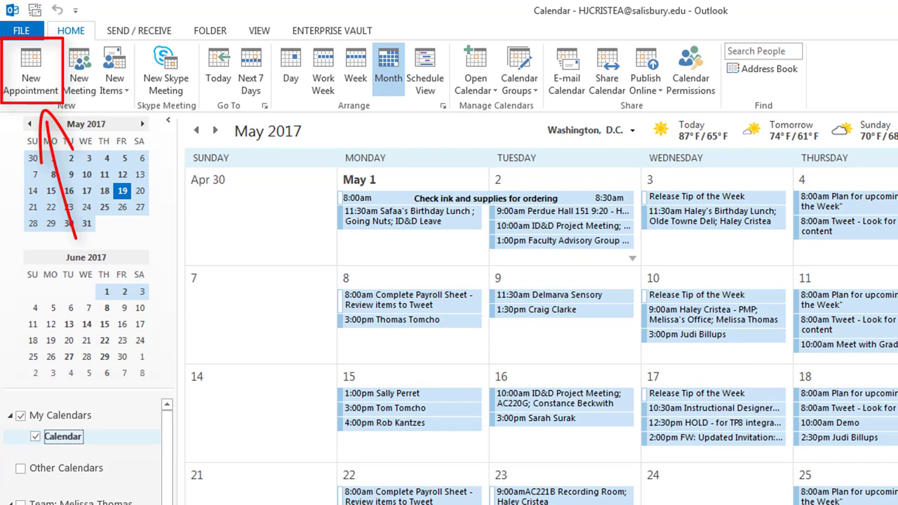
{"action": "left_click", "coordinate": [39, 79]}
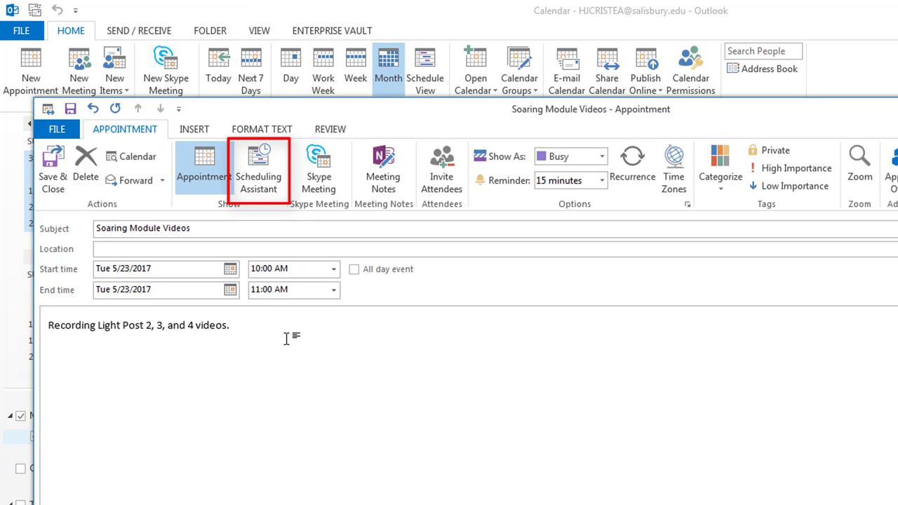
Use the Scheduling Assistant to add AC221B Recording Room to the Soaring Module Videos appointment
{"action": "left_click", "coordinate": [259, 179]}
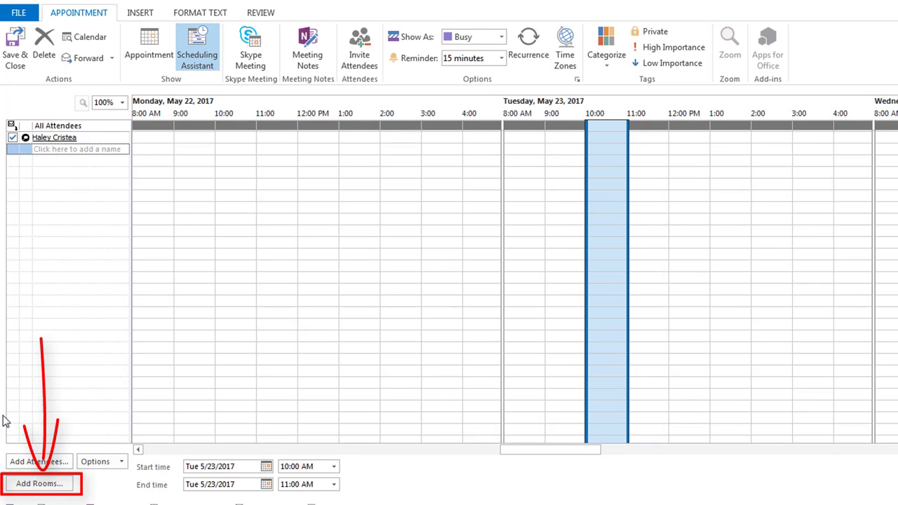
{"action": "left_click", "coordinate": [45, 491]}
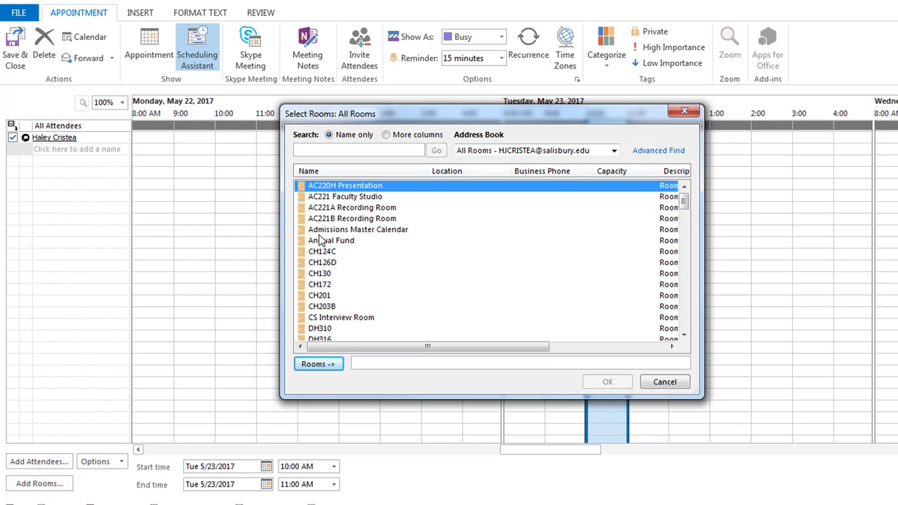
{"action": "left_click", "coordinate": [363, 220]}
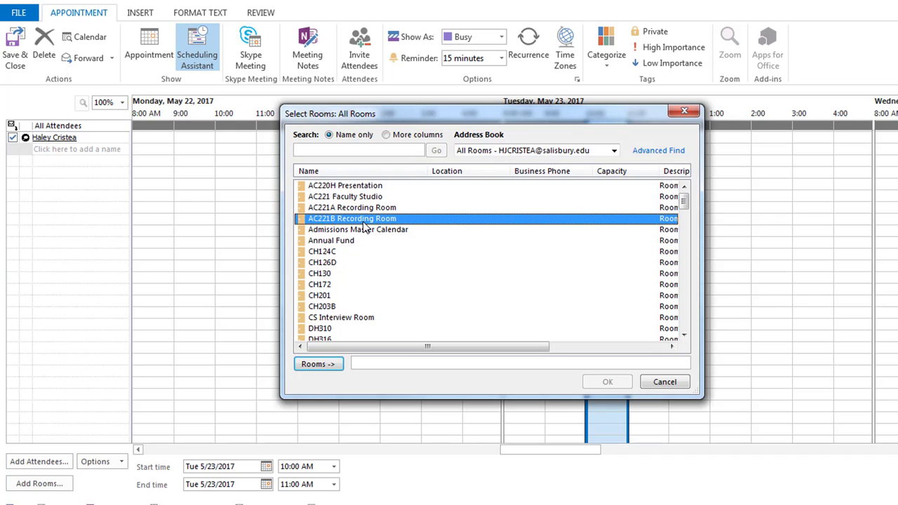
{"action": "left_click", "coordinate": [319, 364]}
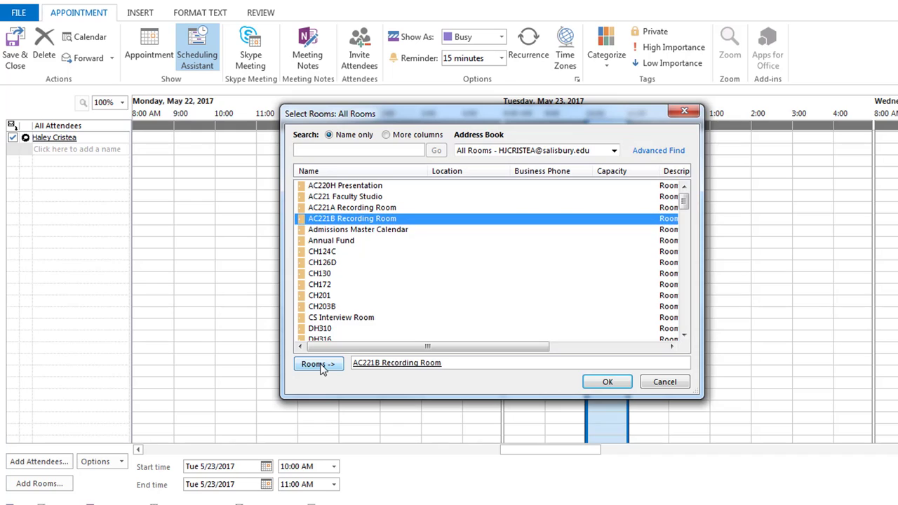
{"action": "left_click", "coordinate": [608, 385]}
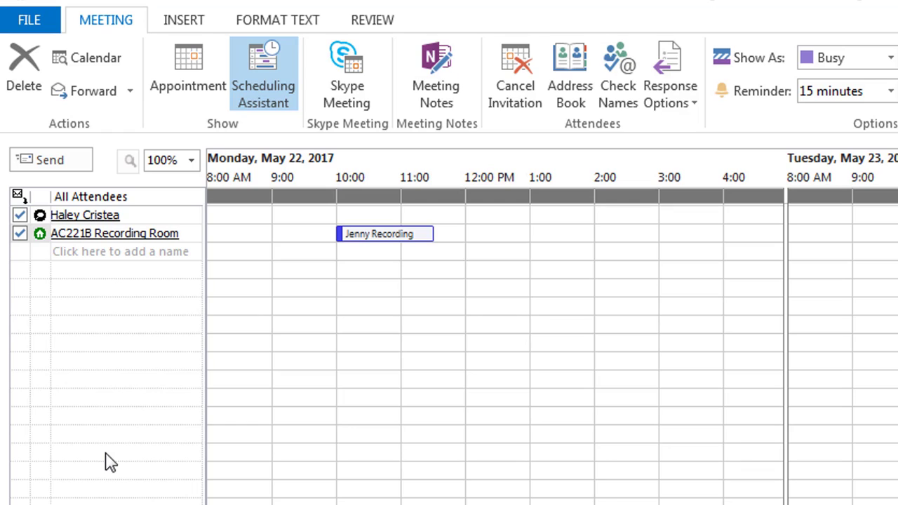
Check the recording room's existing bookings in the schedule, and send the Soaring Module Videos invitation from the appointment details
{"action": "mouse_move", "coordinate": [373, 238]}
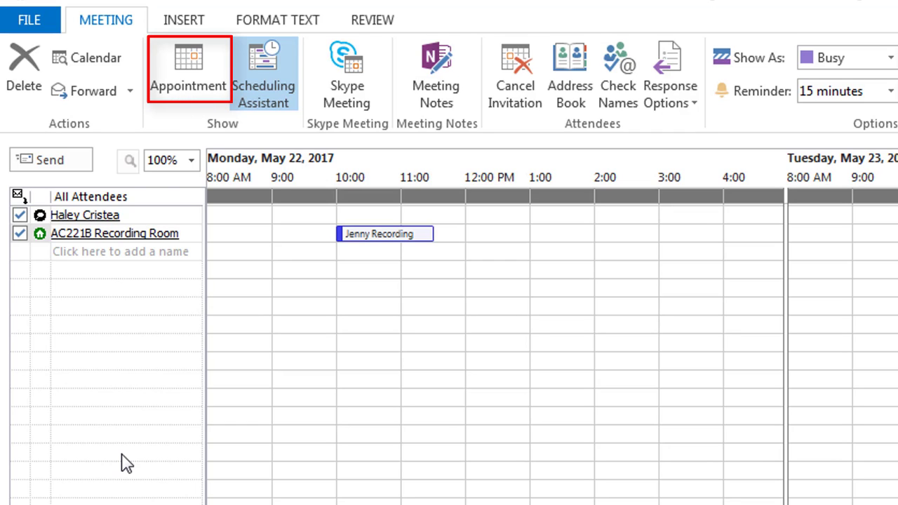
{"action": "left_click", "coordinate": [185, 80]}
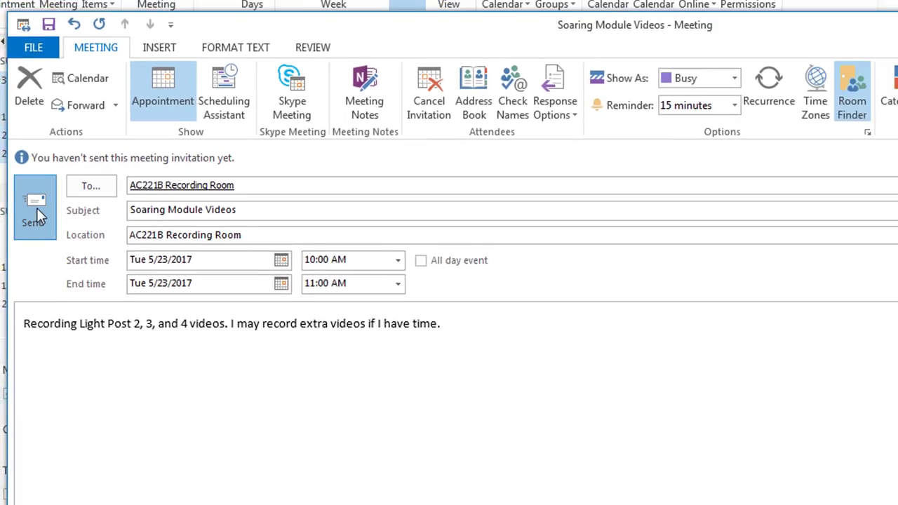
{"action": "left_click", "coordinate": [35, 209]}
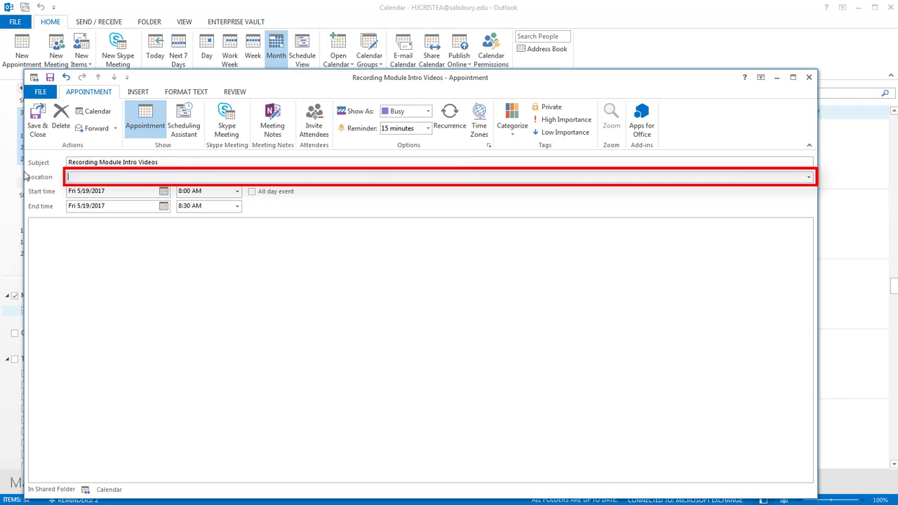
Enter AC221B as the location of the Recording Module Intro Videos appointment and pick the suggested AC221B Recording Room
{"action": "type", "text": "AC"}
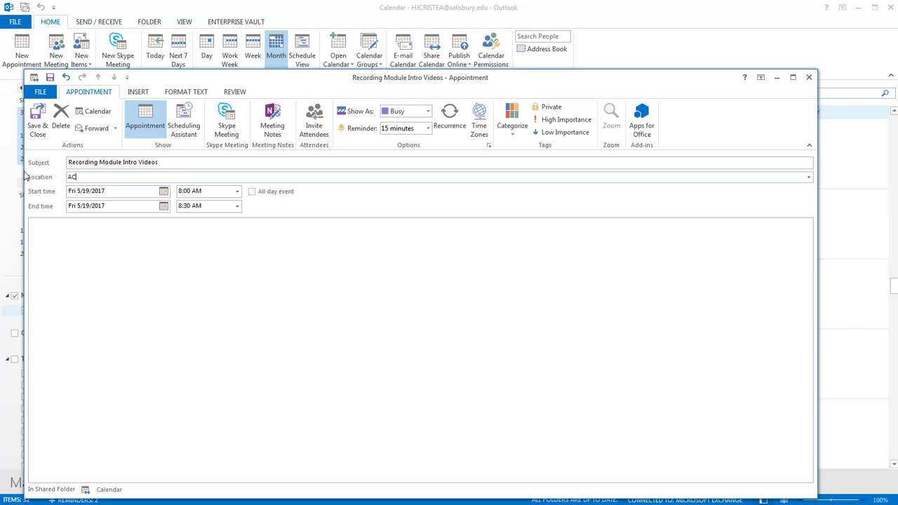
{"action": "type", "text": "221B"}
{"action": "left_click", "coordinate": [807, 178]}
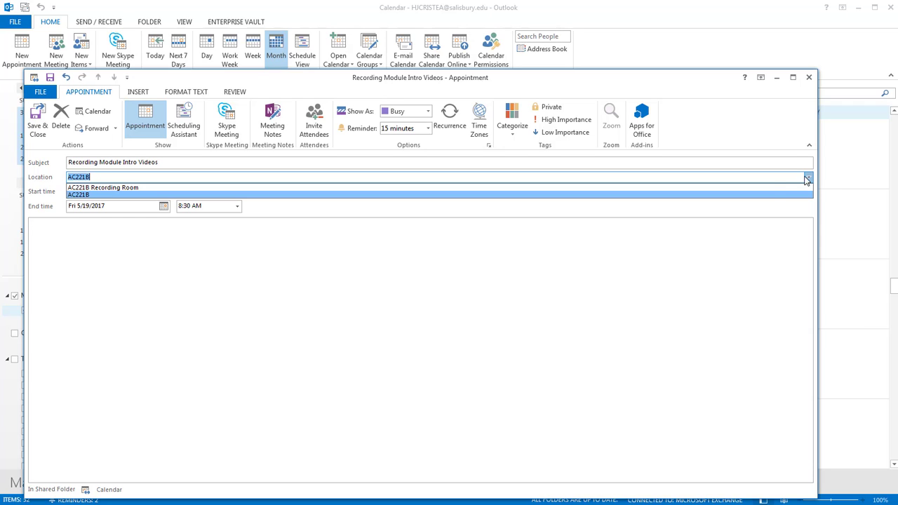
{"action": "left_click", "coordinate": [700, 189]}
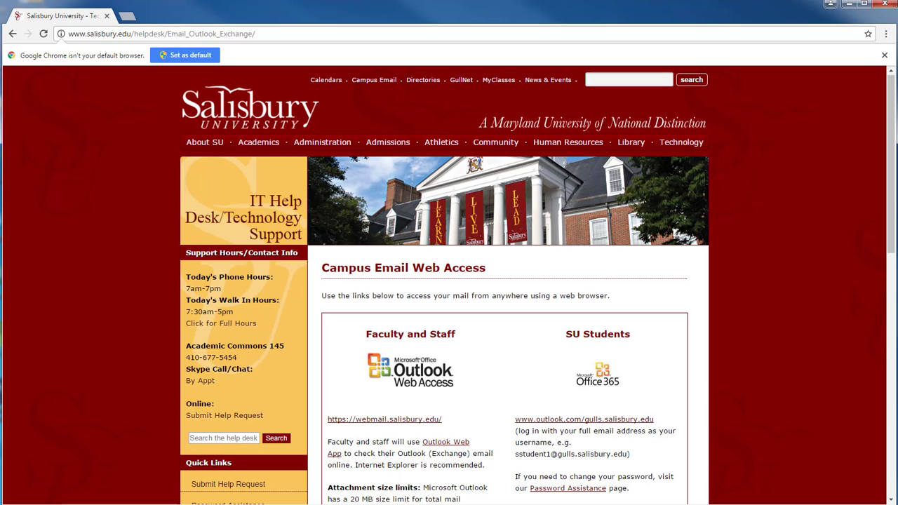
Open the faculty and staff Outlook Web App and start a new calendar event on Friday, May 26, 2017
{"action": "left_click", "coordinate": [411, 421]}
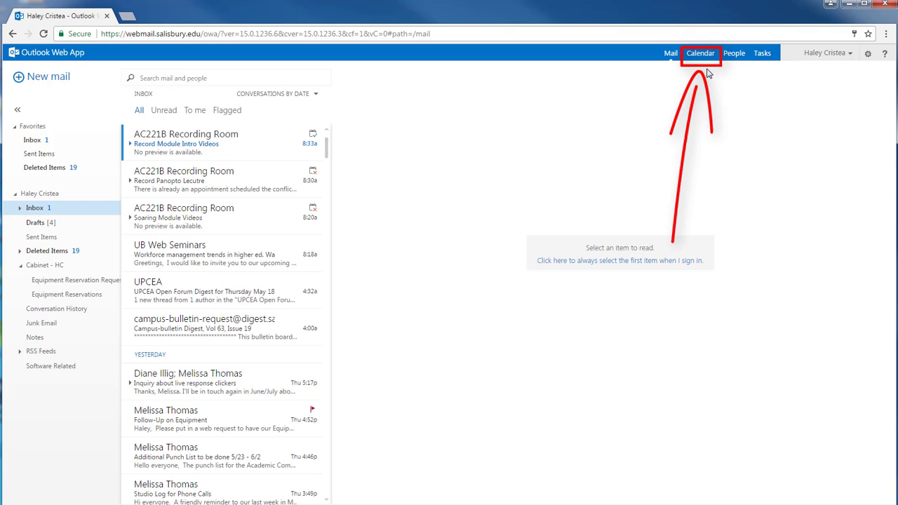
{"action": "left_click", "coordinate": [707, 60]}
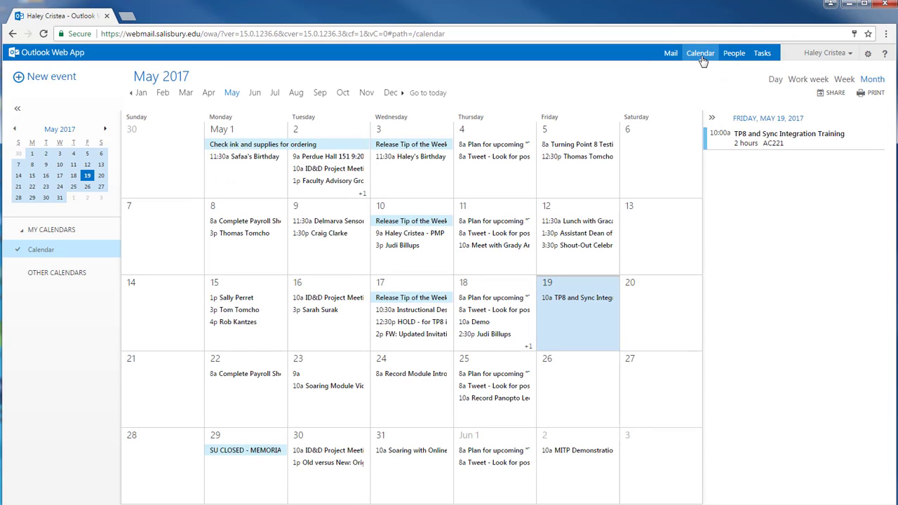
{"action": "left_click", "coordinate": [575, 379]}
{"action": "left_click", "coordinate": [52, 78]}
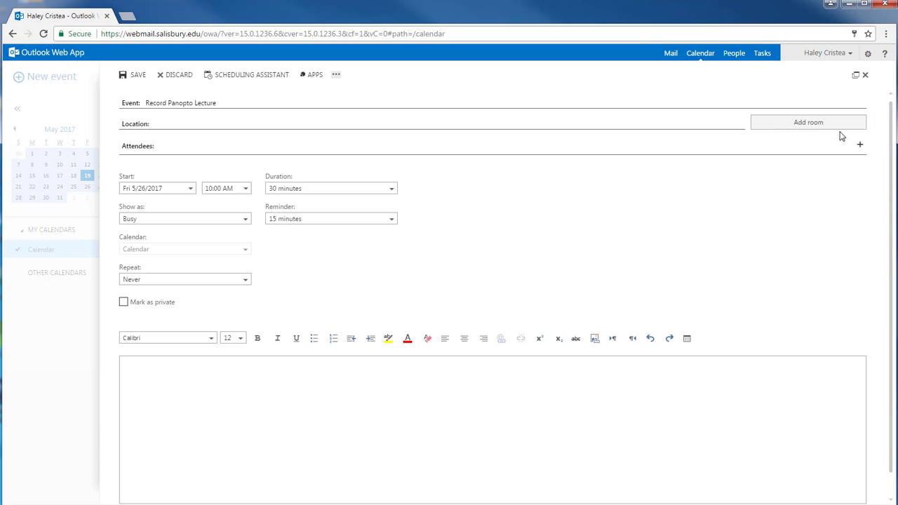
Set the Record Panopto Lecture event to start at 11:00 AM and look for AC221B Recording Room among the available rooms
{"action": "left_click", "coordinate": [822, 127]}
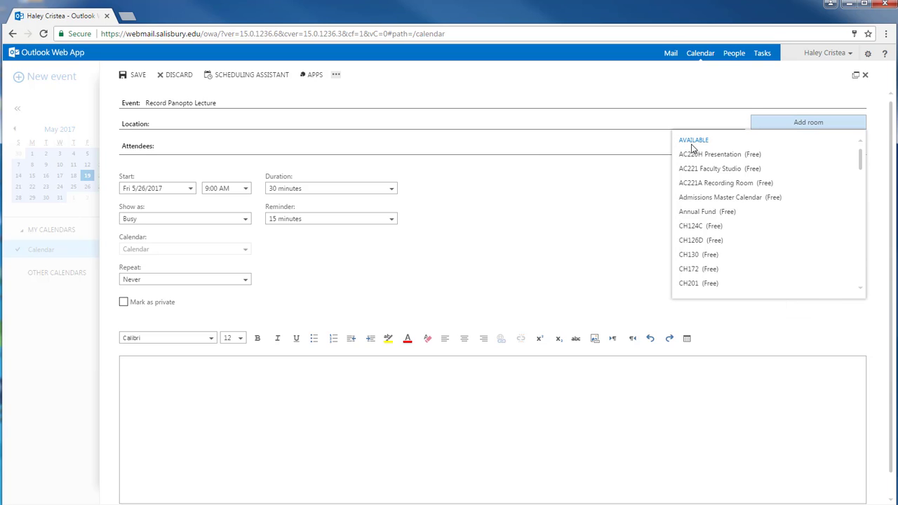
{"action": "left_click", "coordinate": [248, 191]}
{"action": "left_click", "coordinate": [224, 254]}
{"action": "left_click", "coordinate": [806, 123]}
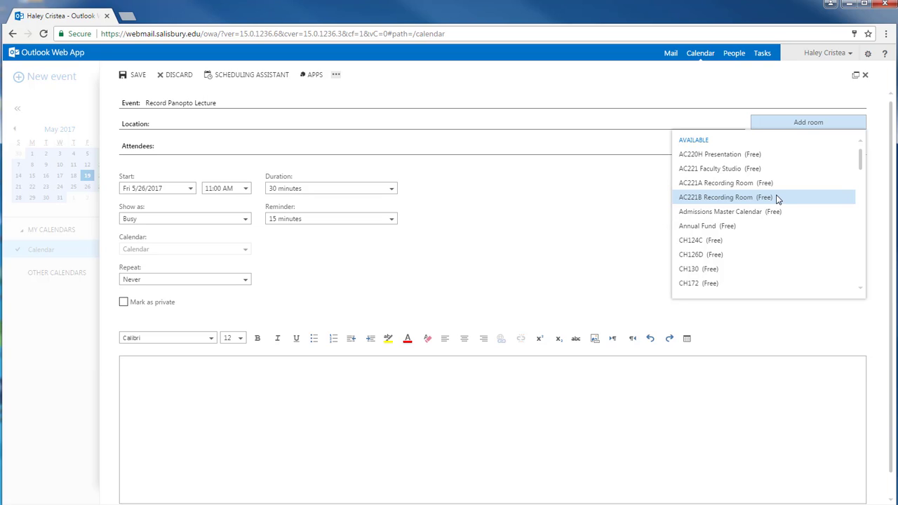
{"action": "left_click", "coordinate": [726, 197]}
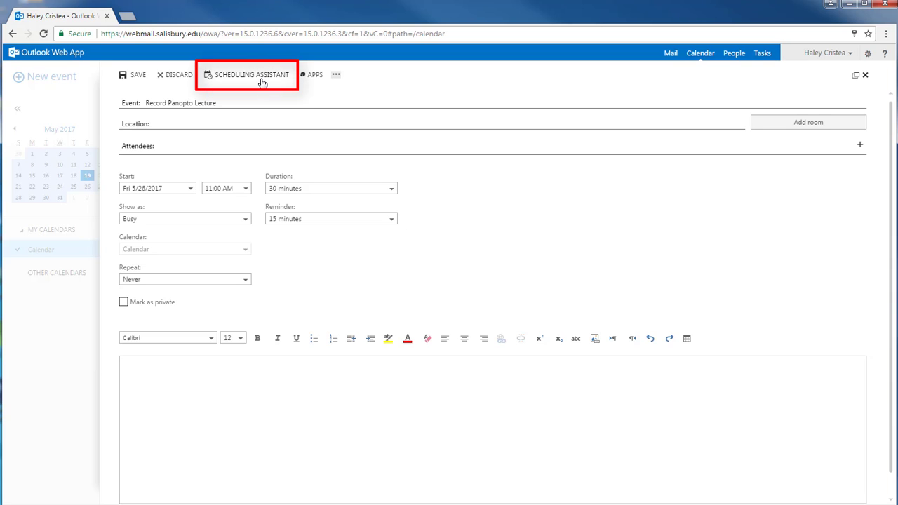
Add AC221B Recording Room to the Record Panopto Lecture event through the Scheduling Assistant
{"action": "left_click", "coordinate": [261, 83]}
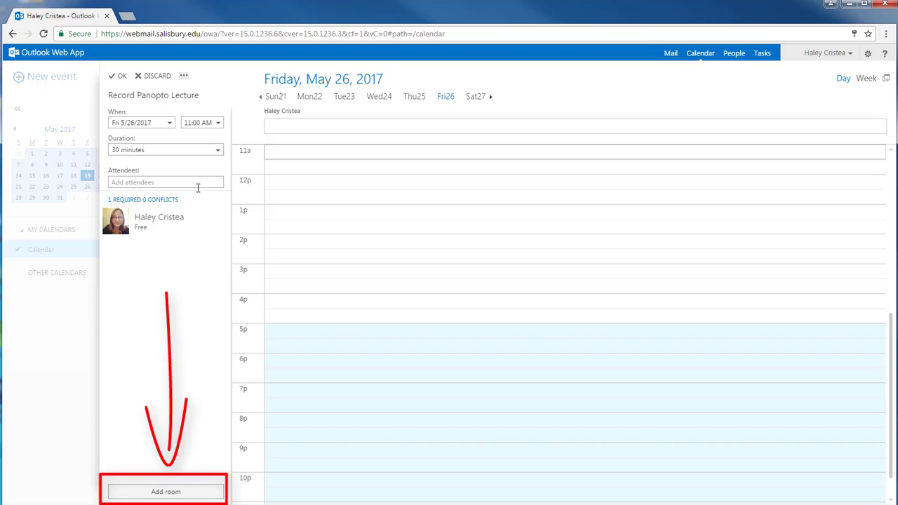
{"action": "left_click", "coordinate": [183, 494]}
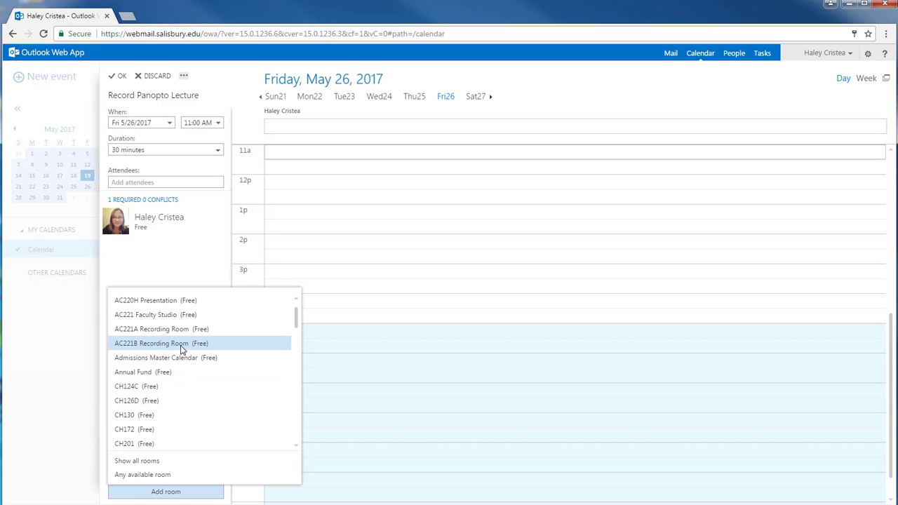
{"action": "left_click", "coordinate": [180, 343]}
Test the room's availability at 10:30 AM and 11:30 AM in the schedule, and return the event's start to 11:00 AM
{"action": "scroll", "coordinate": [617, 238], "scroll_direction": "up", "scroll_amount": 2}
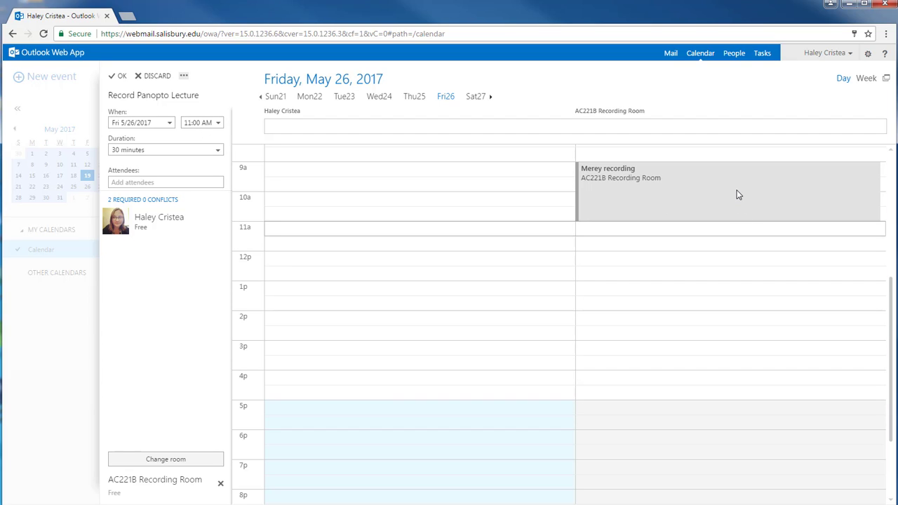
{"action": "left_click", "coordinate": [724, 212]}
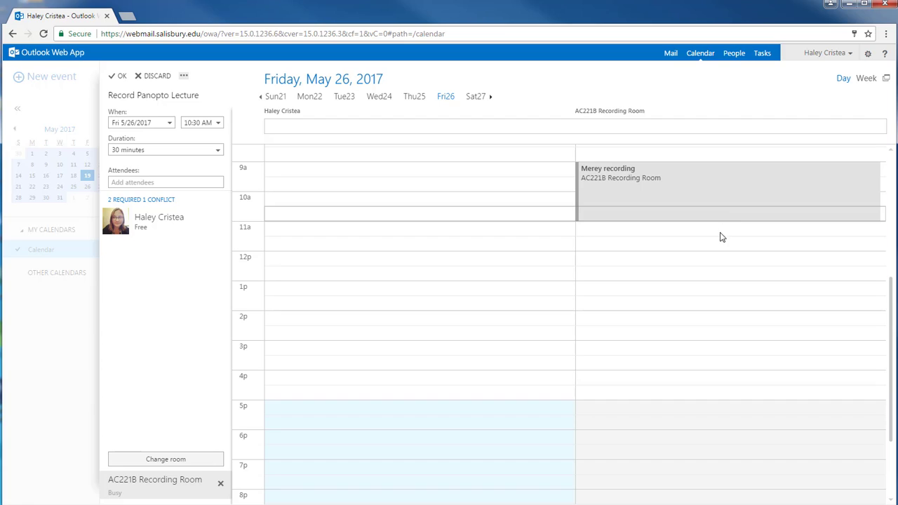
{"action": "left_click", "coordinate": [721, 243]}
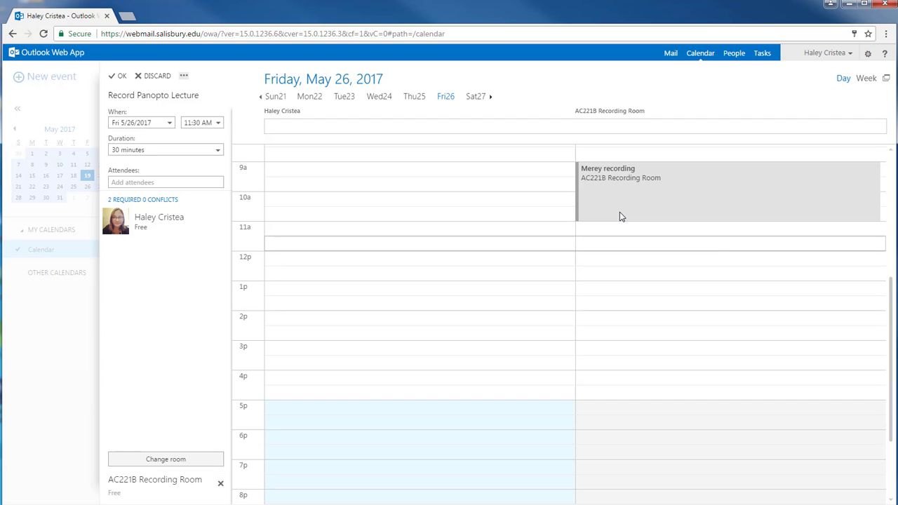
{"action": "left_click", "coordinate": [619, 217]}
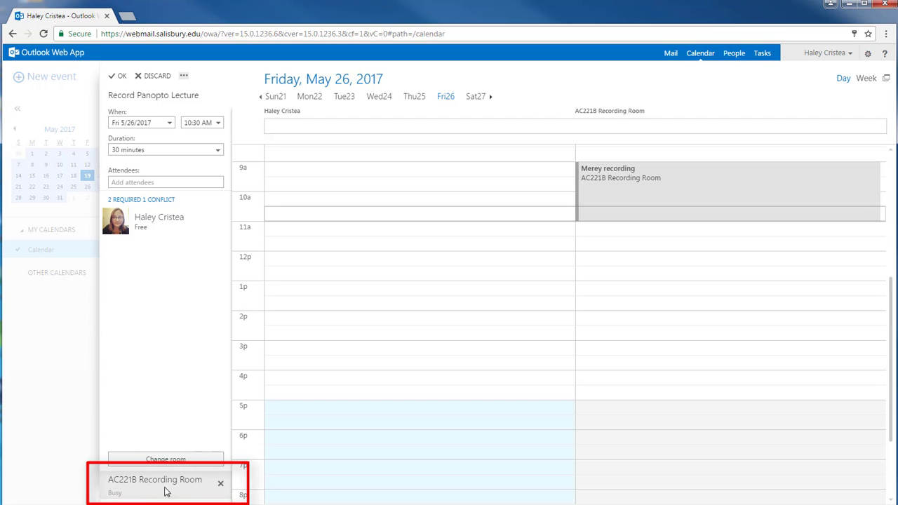
{"action": "left_click", "coordinate": [614, 237]}
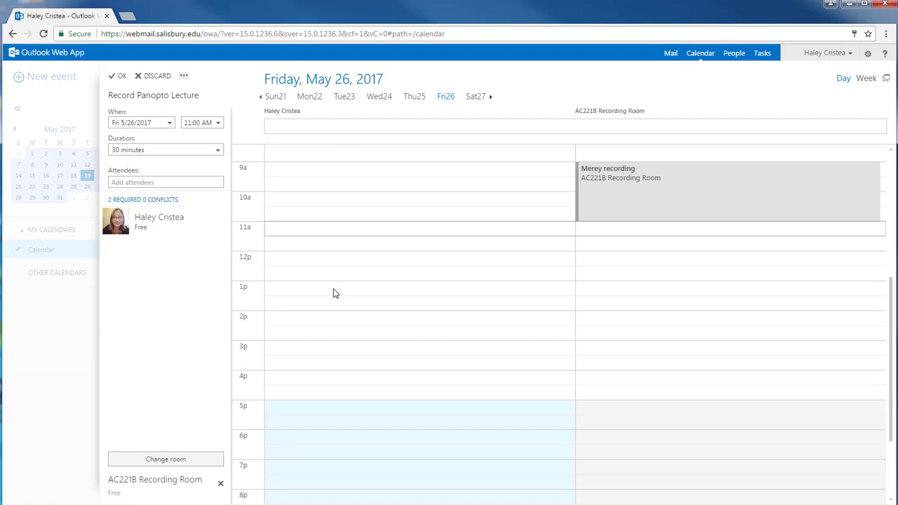
Accept the scheduled time and room, and send the Record Panopto Lecture invitation
{"action": "left_click", "coordinate": [118, 77]}
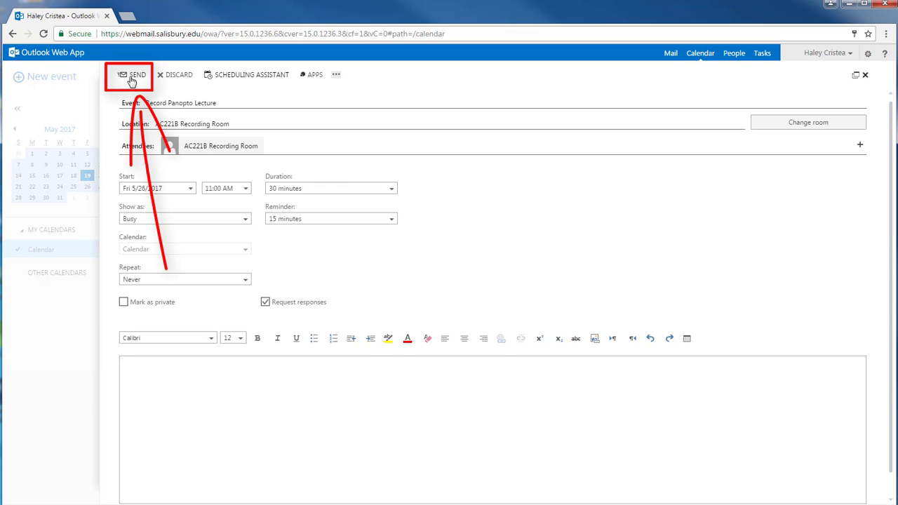
{"action": "left_click", "coordinate": [120, 79]}
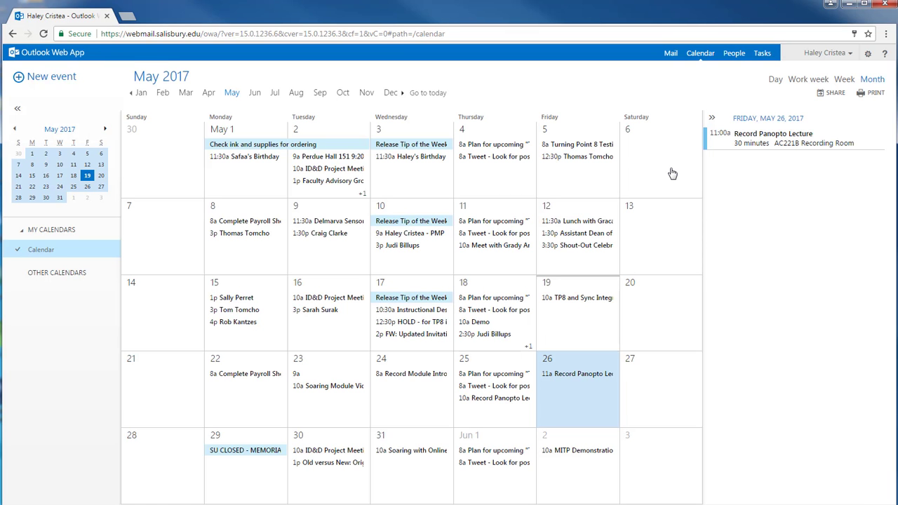